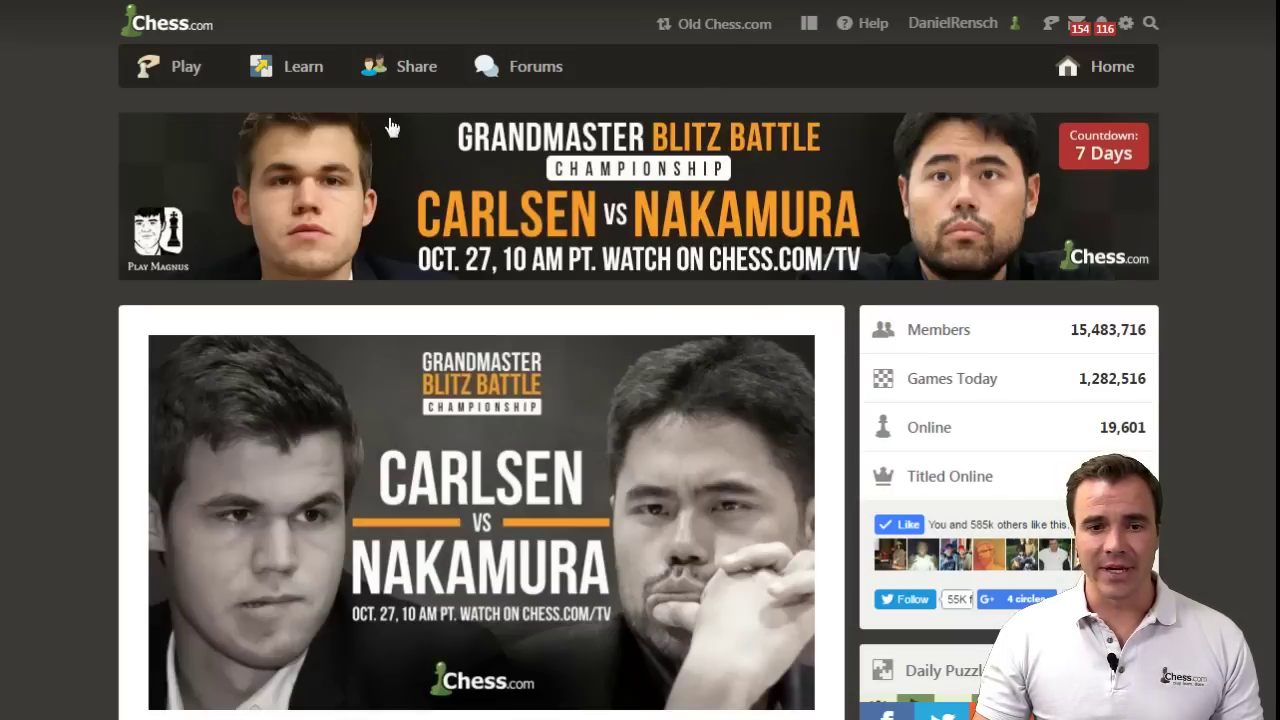
Step: Switch the site navigation to a collapsed side menu and open Live Chess
left_click(812, 28)
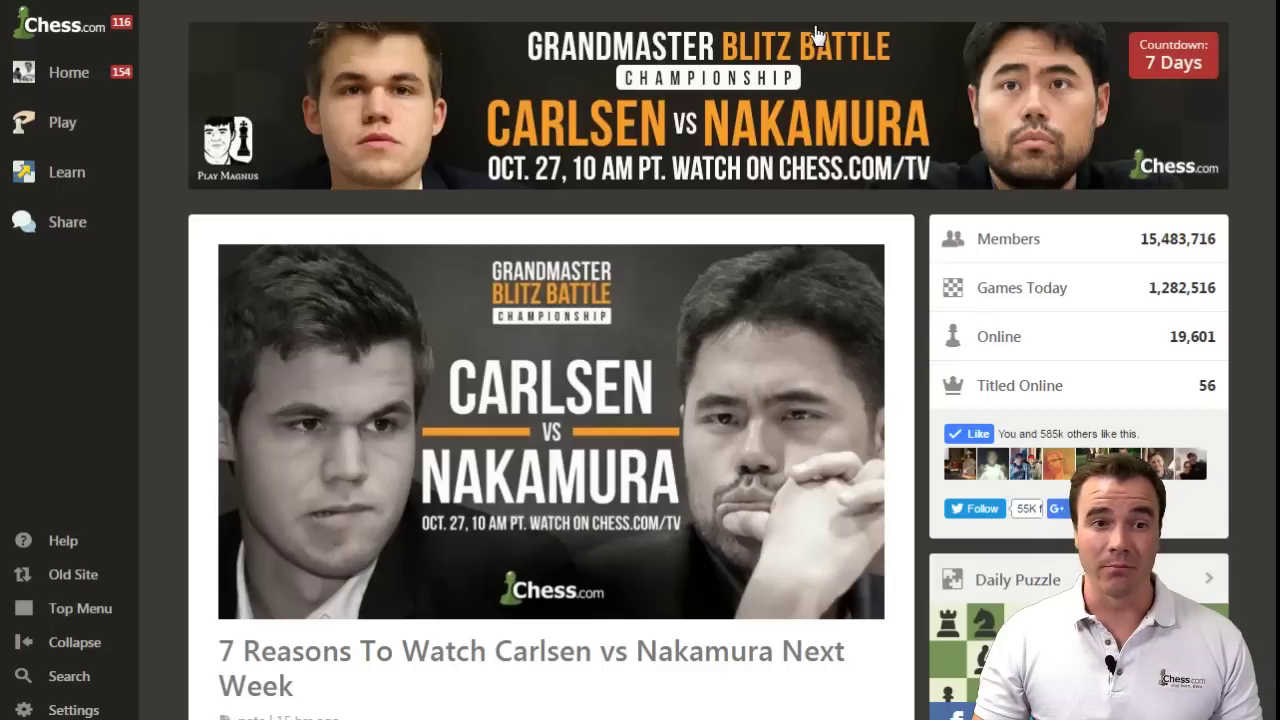
left_click(77, 643)
mouse_move(33, 128)
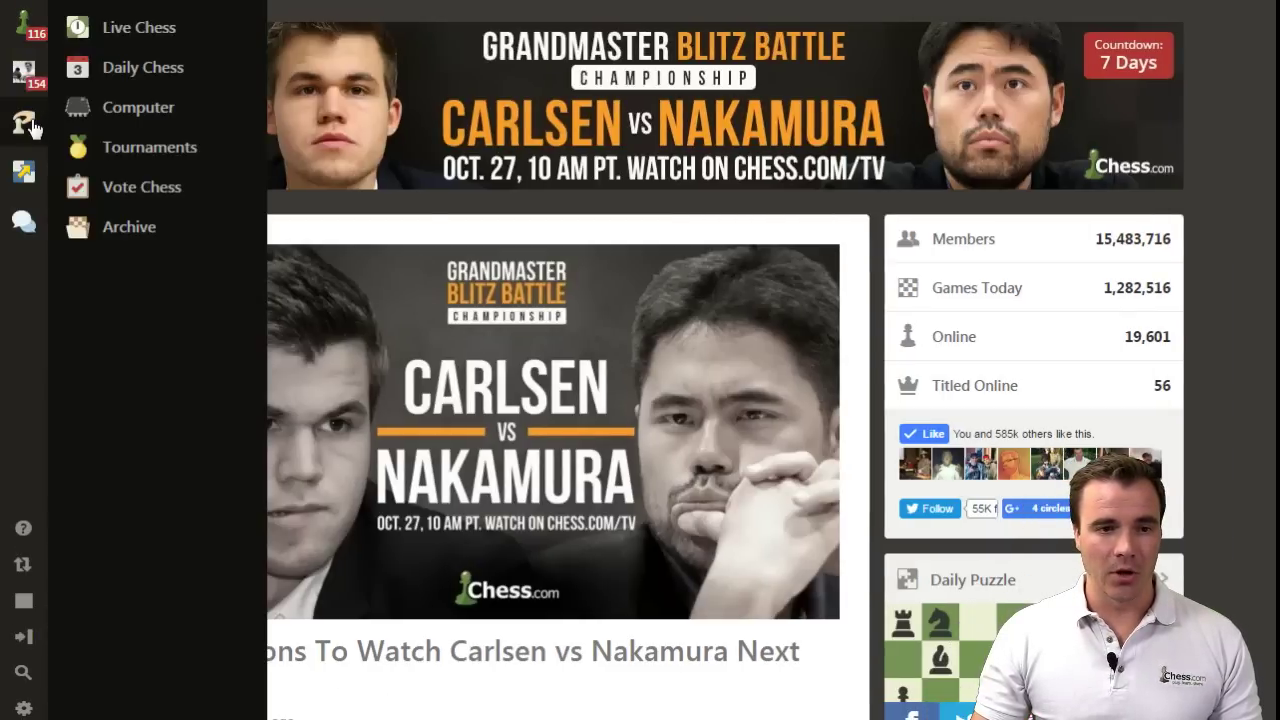
left_click(135, 27)
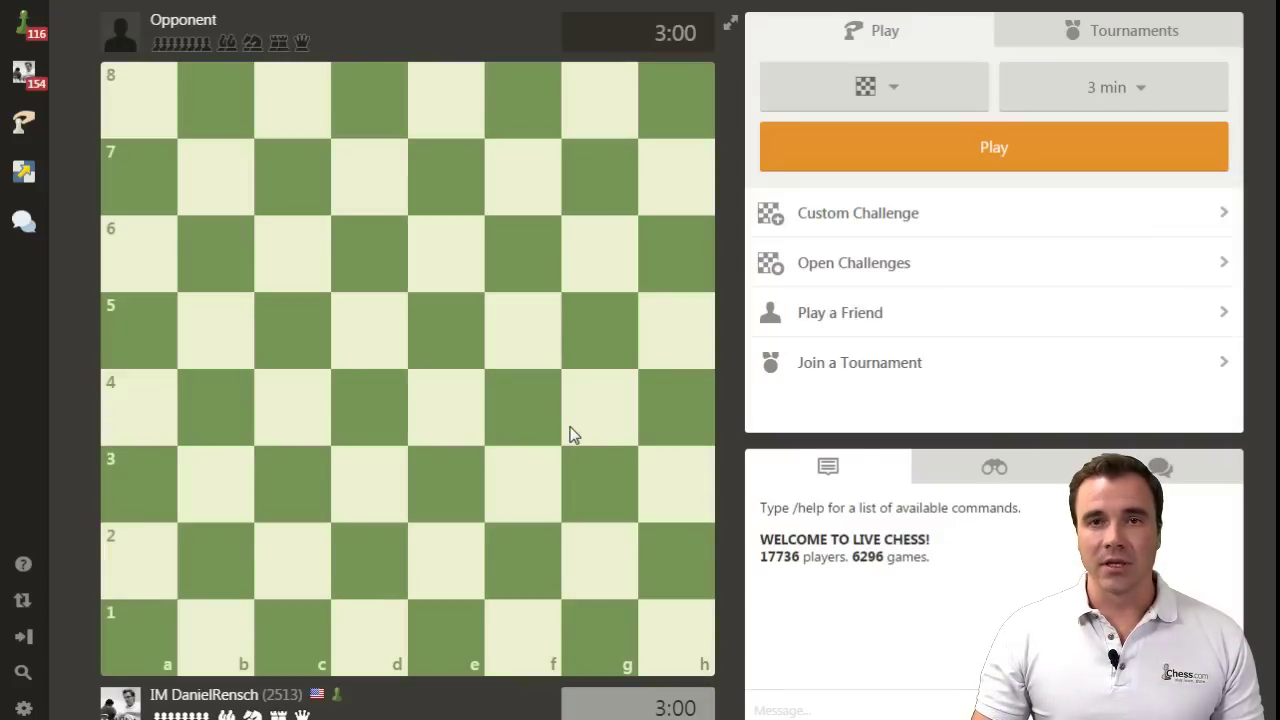
Step: Look through the game variants and time controls offered for a new live game
left_click(866, 87)
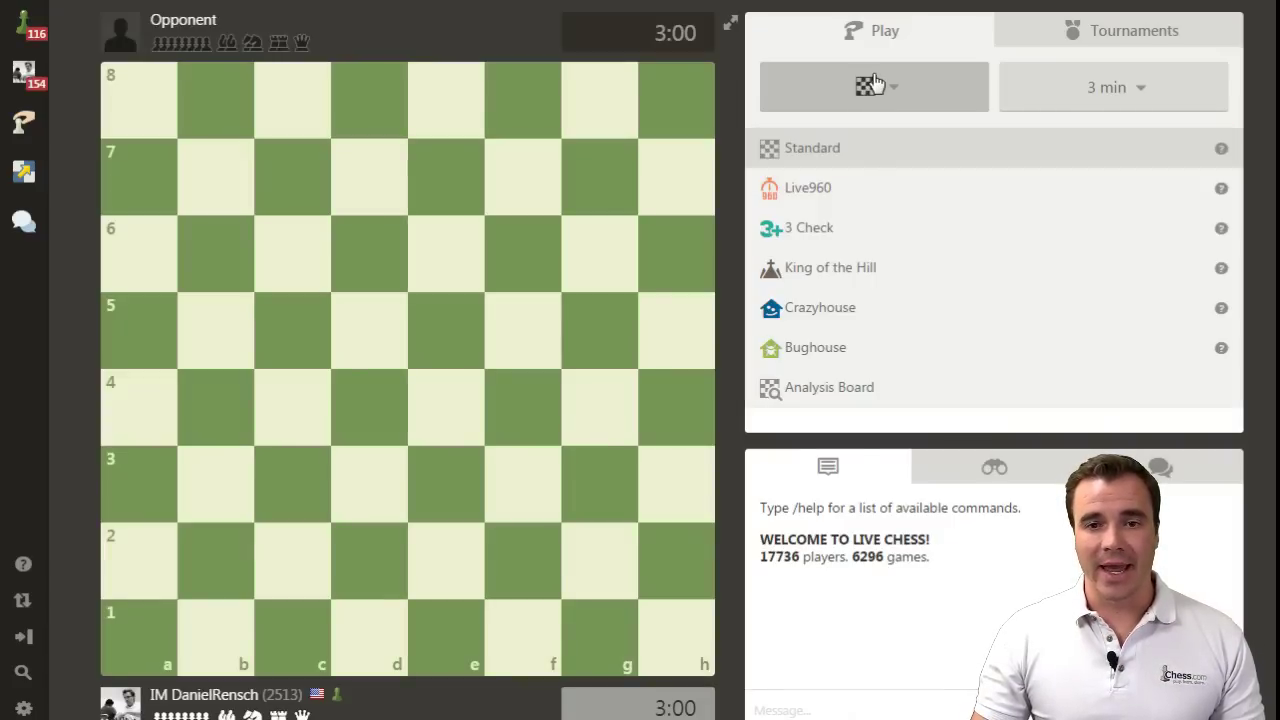
left_click(951, 34)
left_click(1088, 104)
left_click(1034, 143)
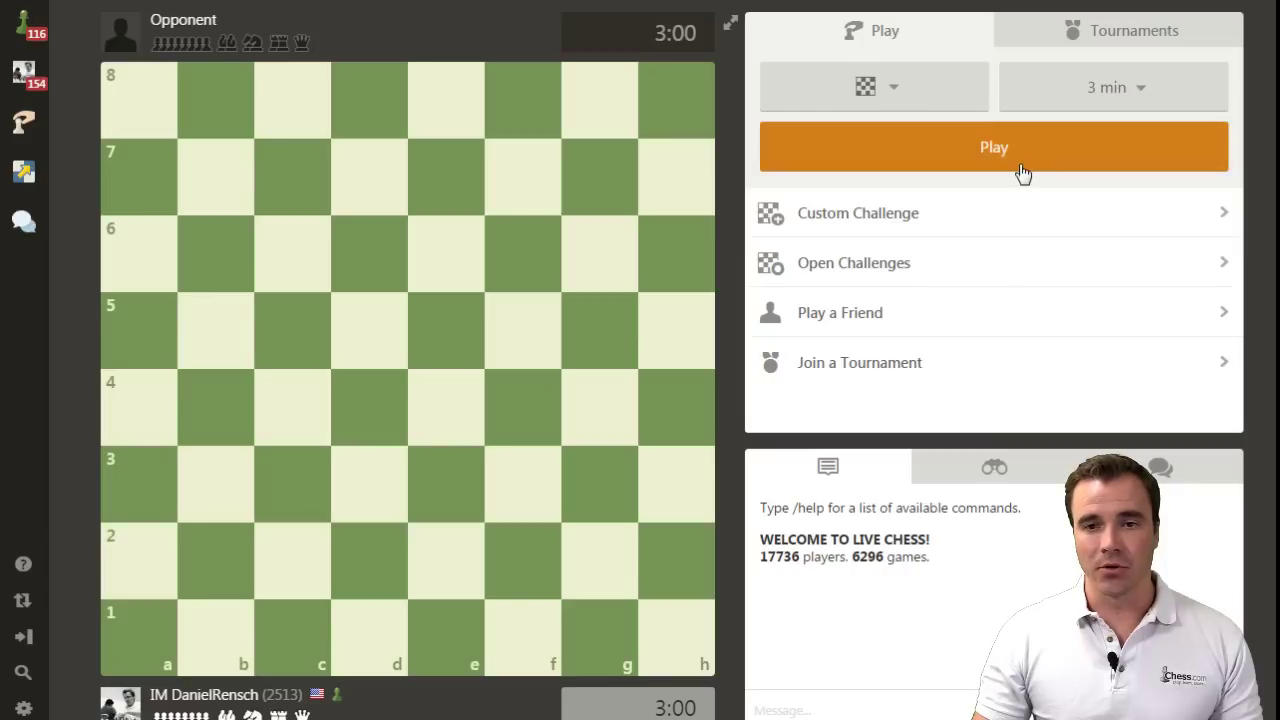
Step: Browse the upcoming tournaments and open the form for creating a club tournament
left_click(1044, 42)
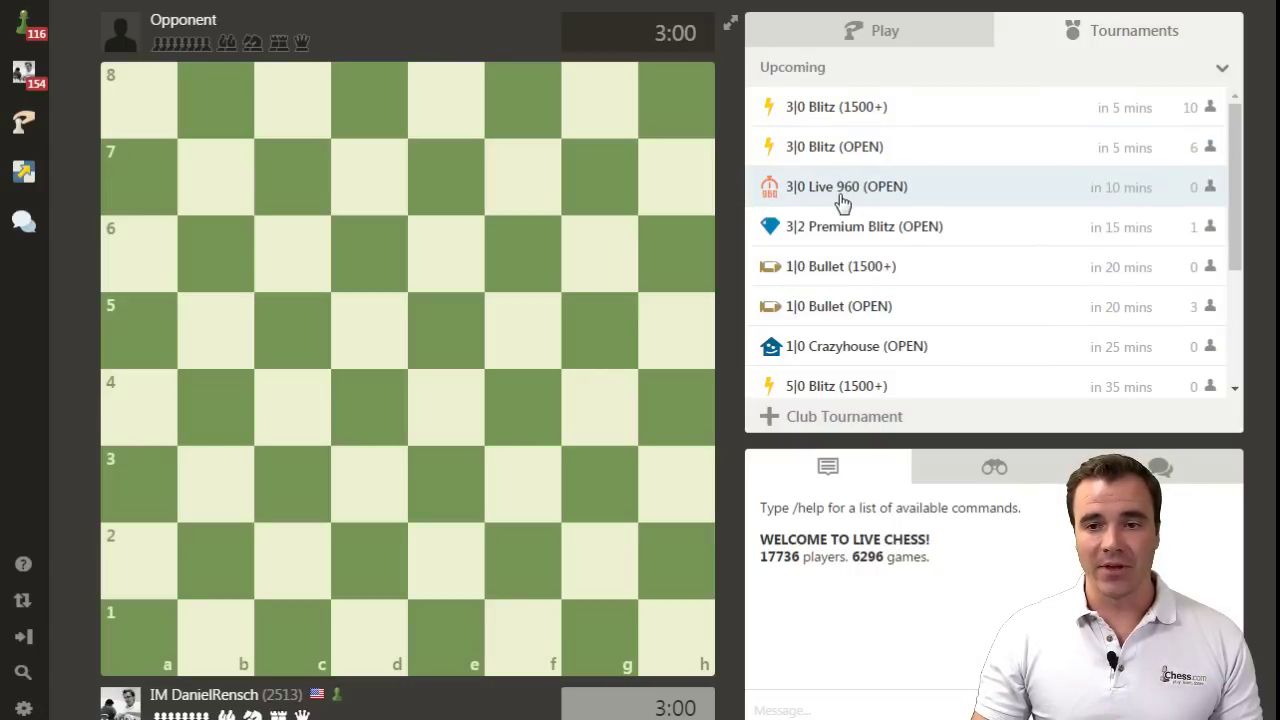
scroll(843, 200, "down", 5)
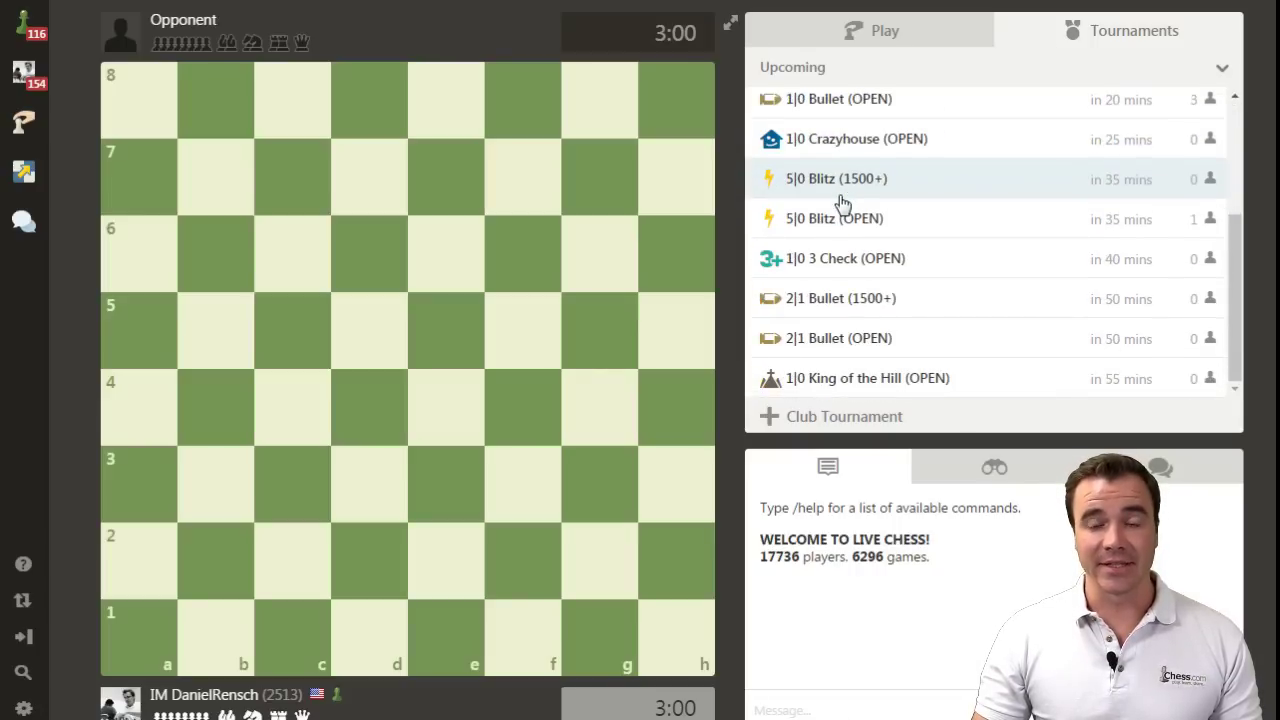
scroll(843, 200, "up", 5)
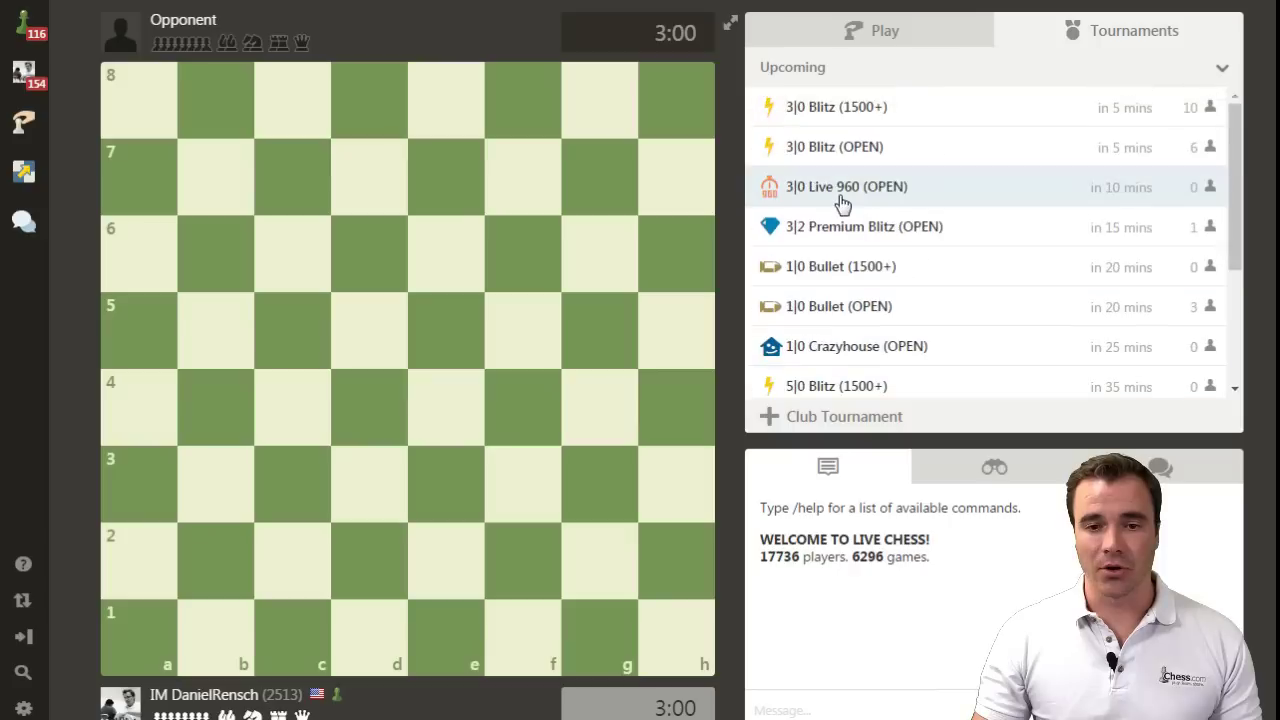
left_click(811, 420)
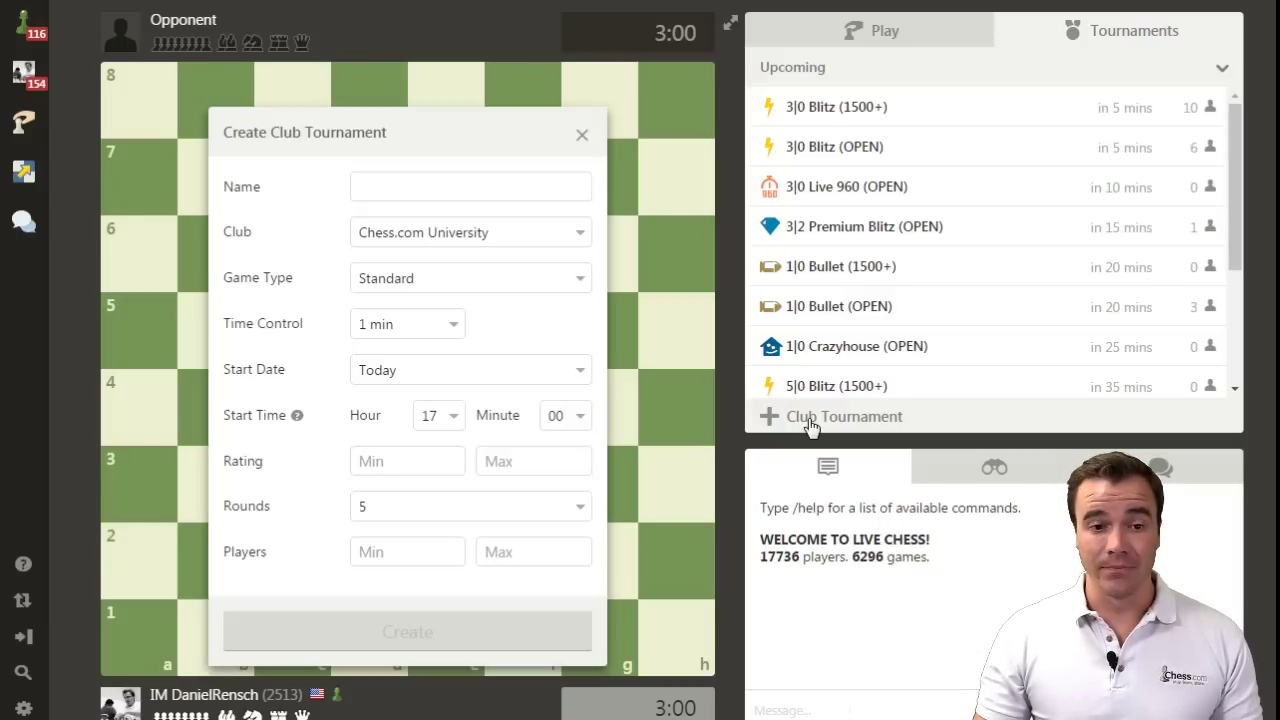
Step: Name the tournament "Danny's First Live Tournament" and assign it to the Danny Rensch Fan Club
left_click(407, 184)
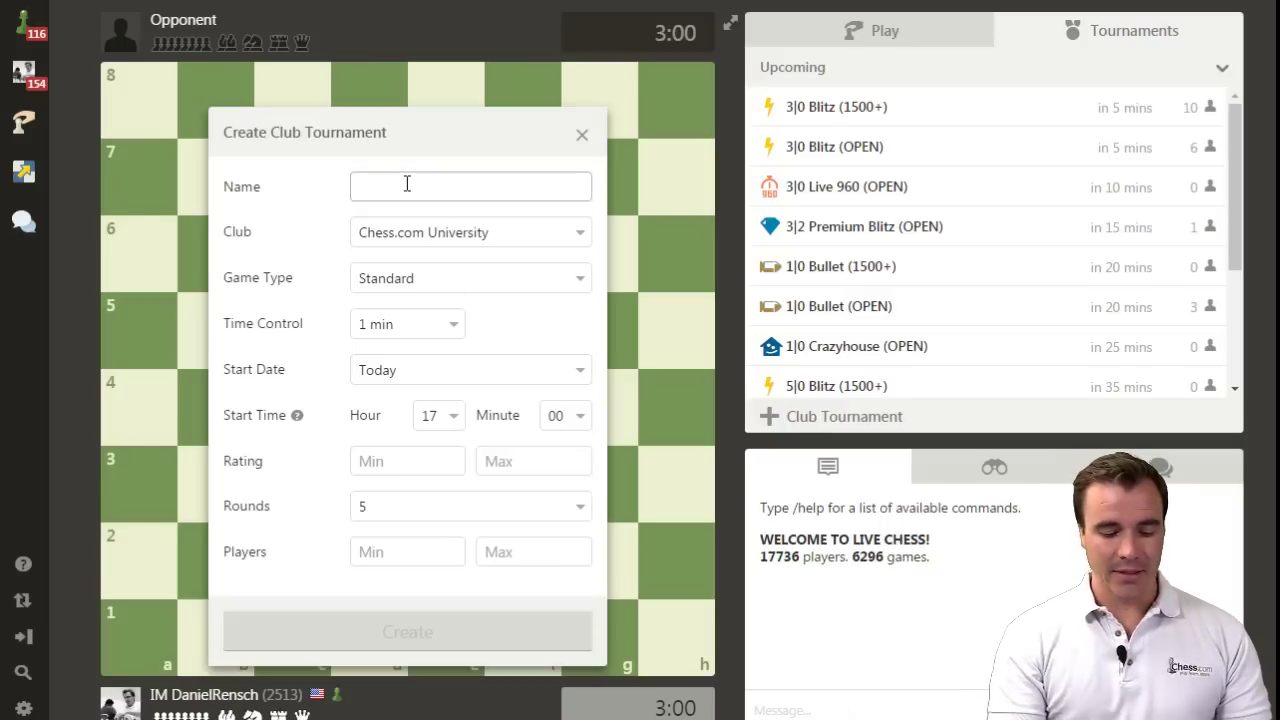
type("Danny's First ")
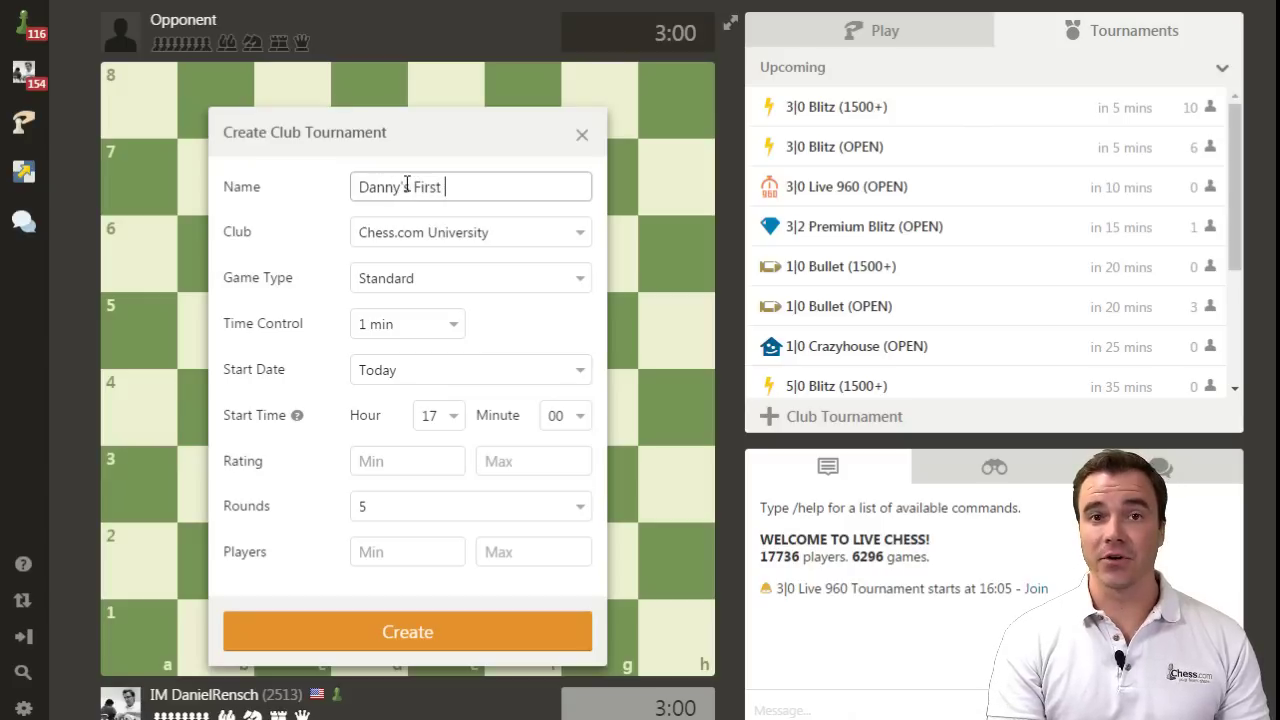
type("Live Tournament")
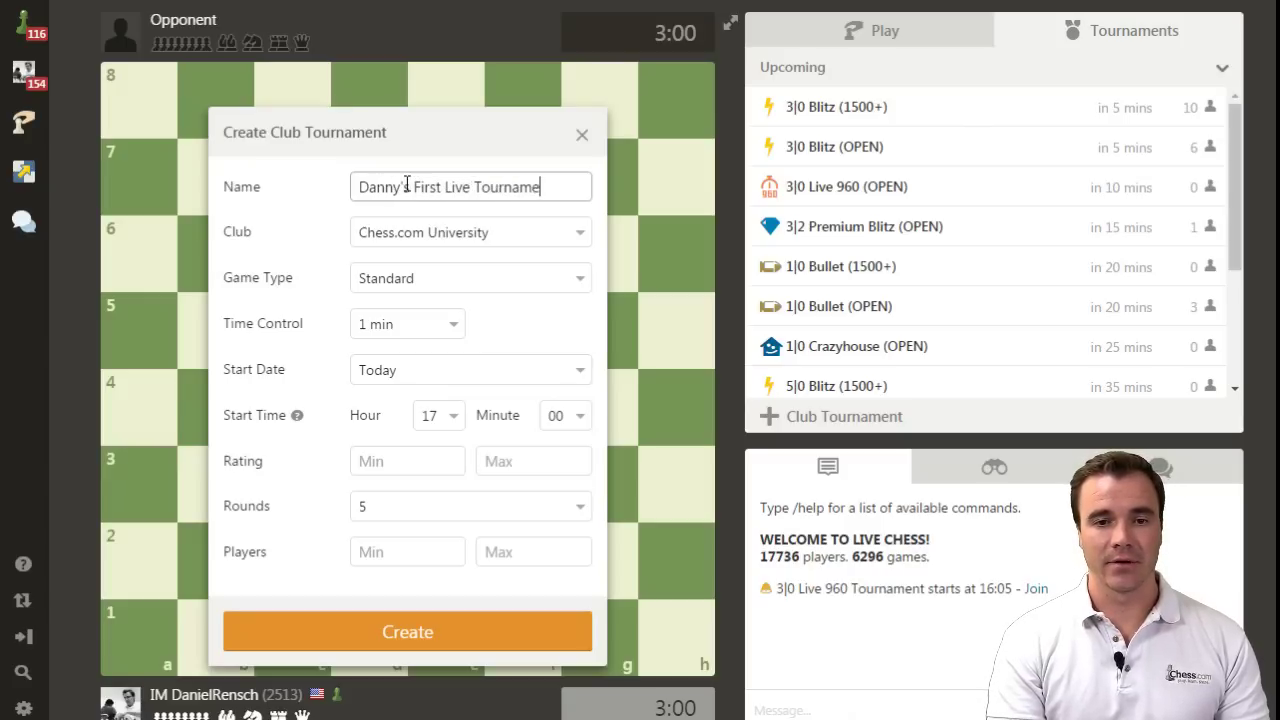
left_click(393, 237)
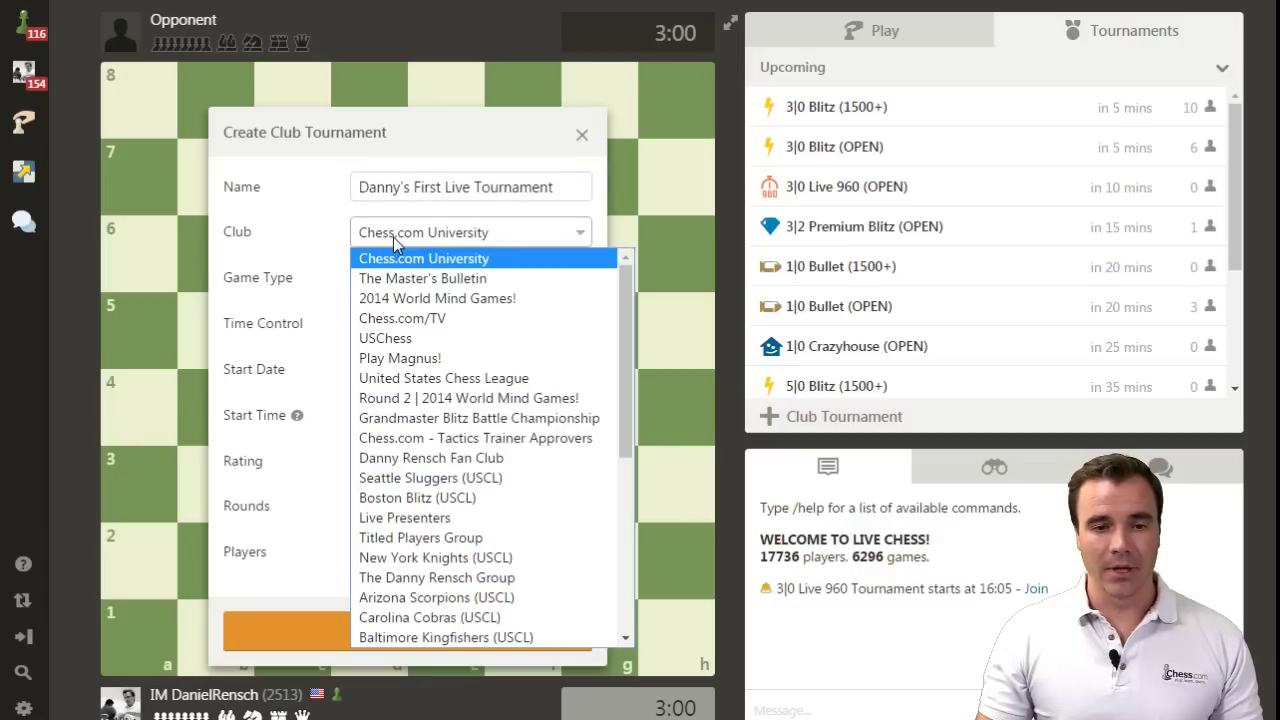
left_click(479, 461)
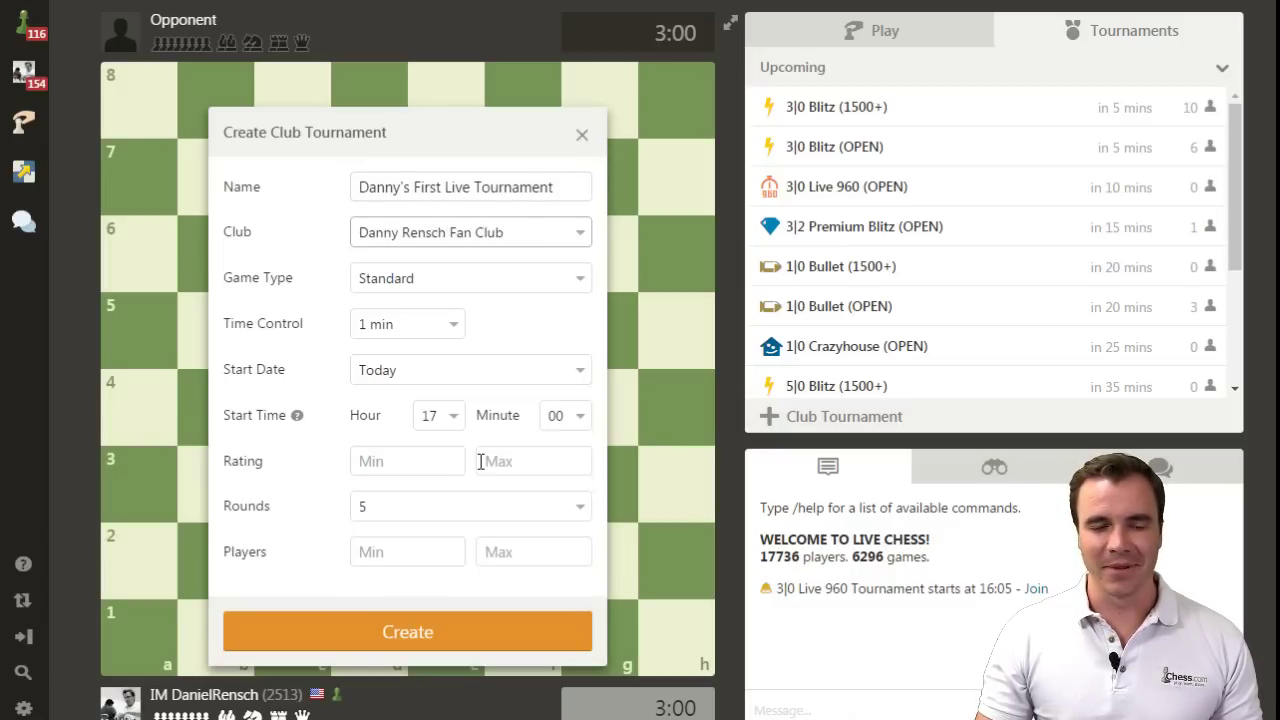
Step: Review the game type and start date choices for the club tournament
left_click(421, 276)
left_click(421, 288)
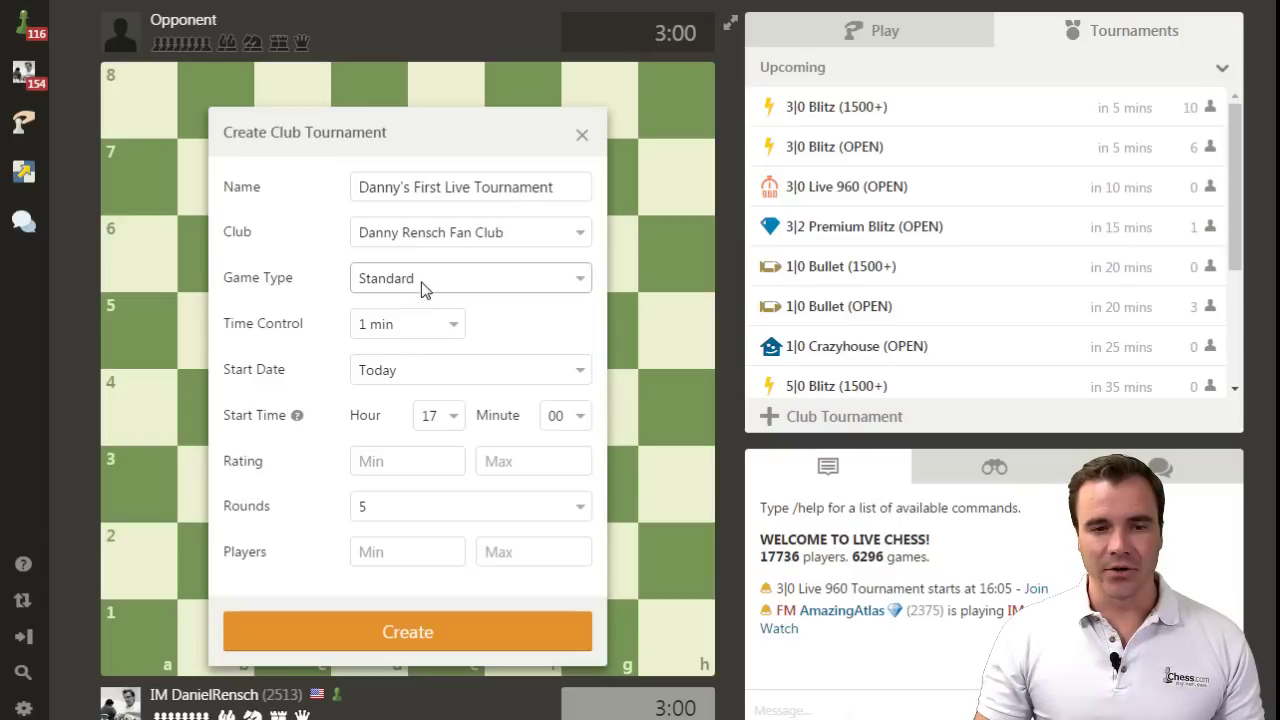
left_click(415, 370)
left_click(415, 370)
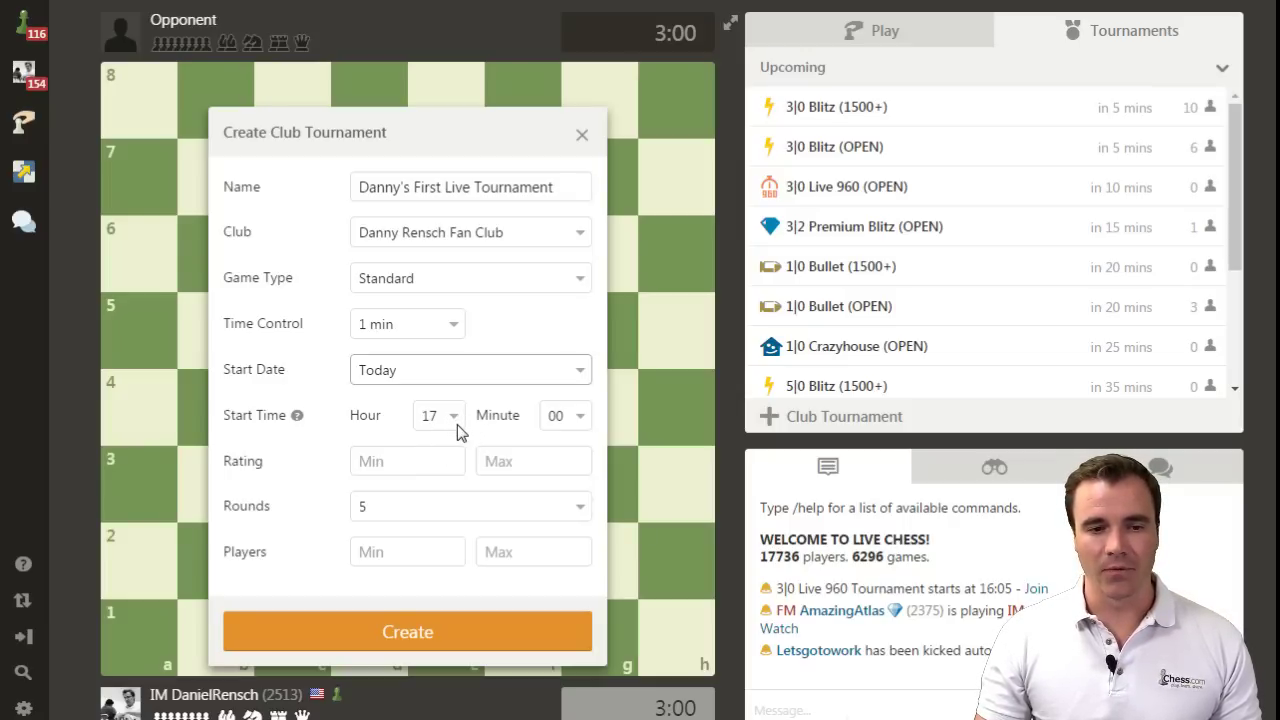
Step: Enter a rating range for the tournament with a minimum of 12 and a maximum of 100
left_click(421, 461)
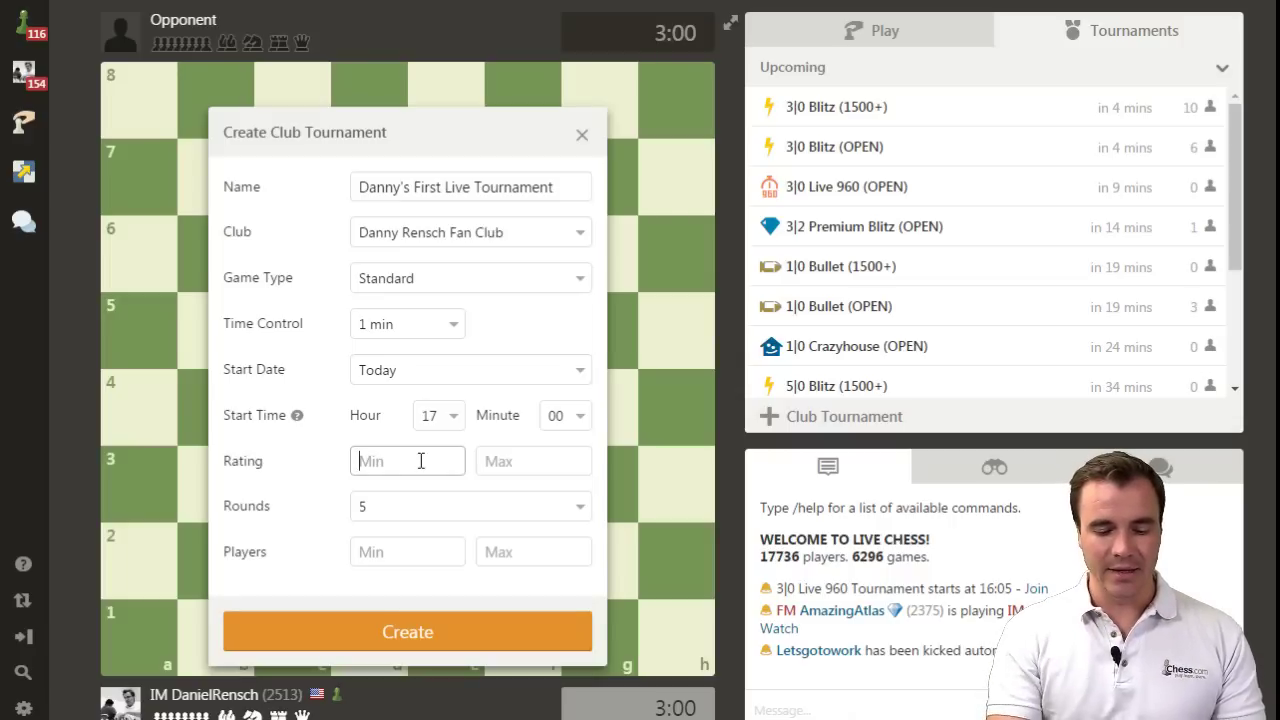
type("11")
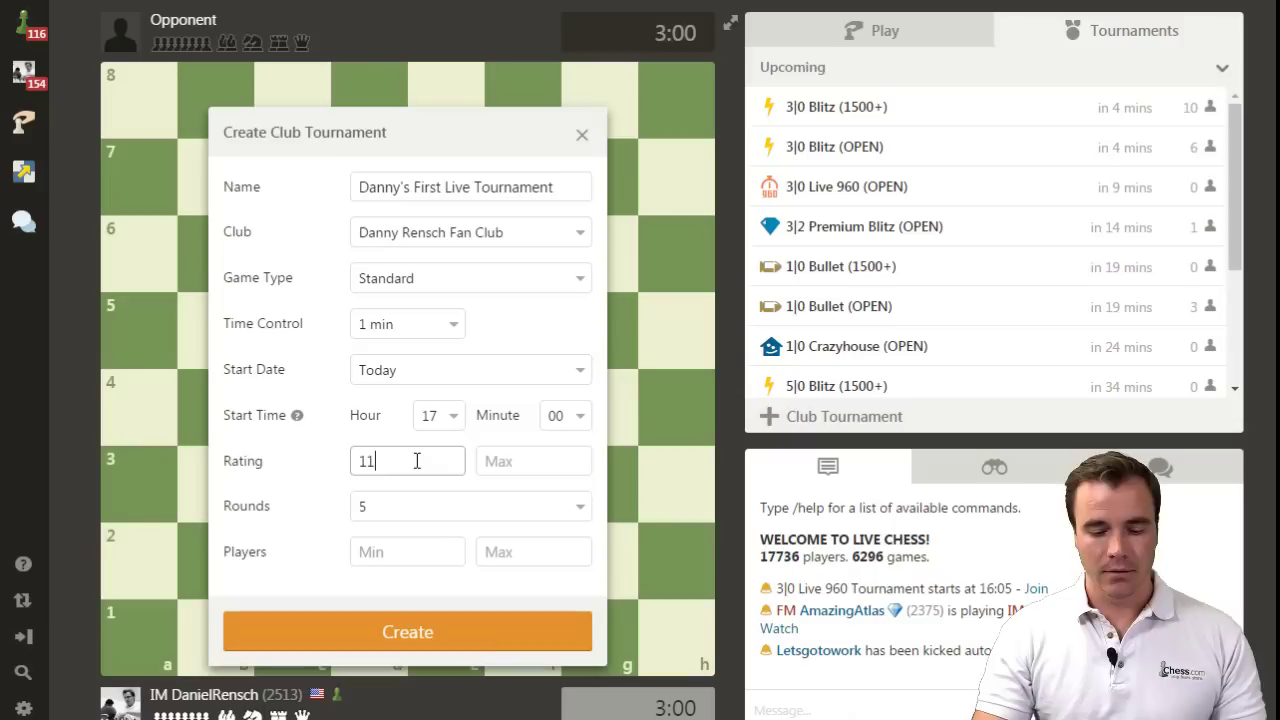
left_click(563, 462)
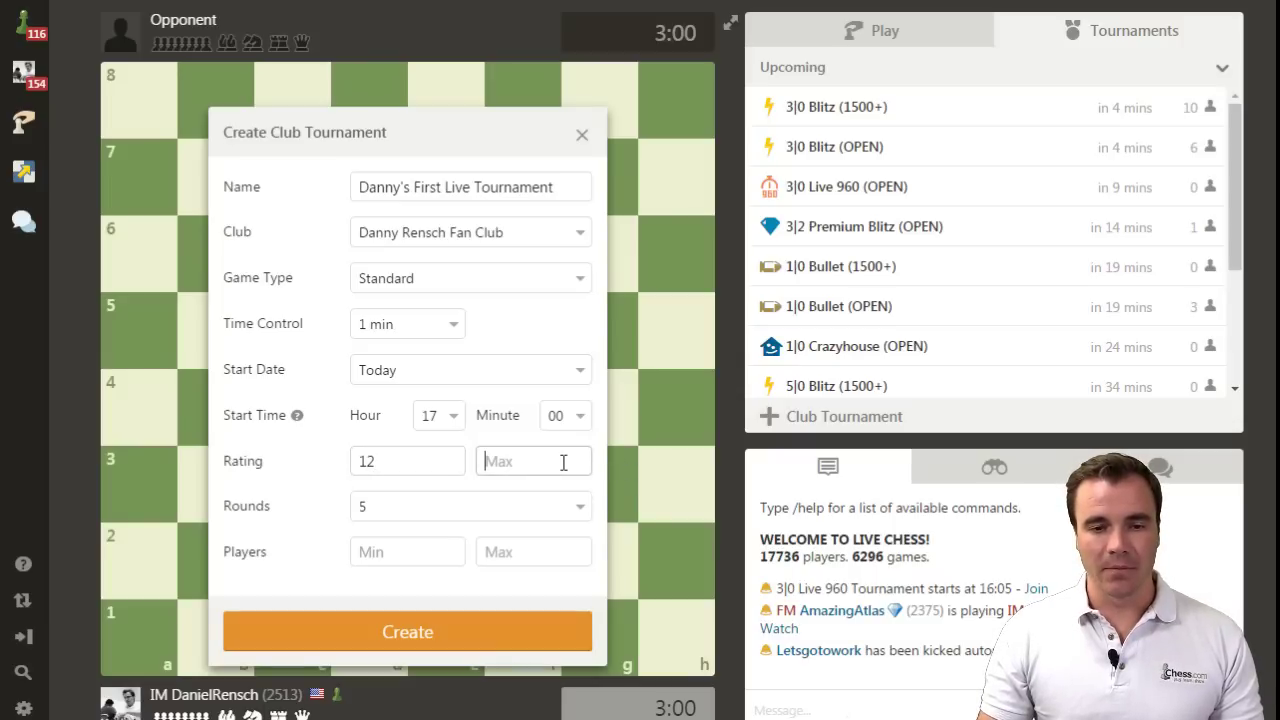
type("100")
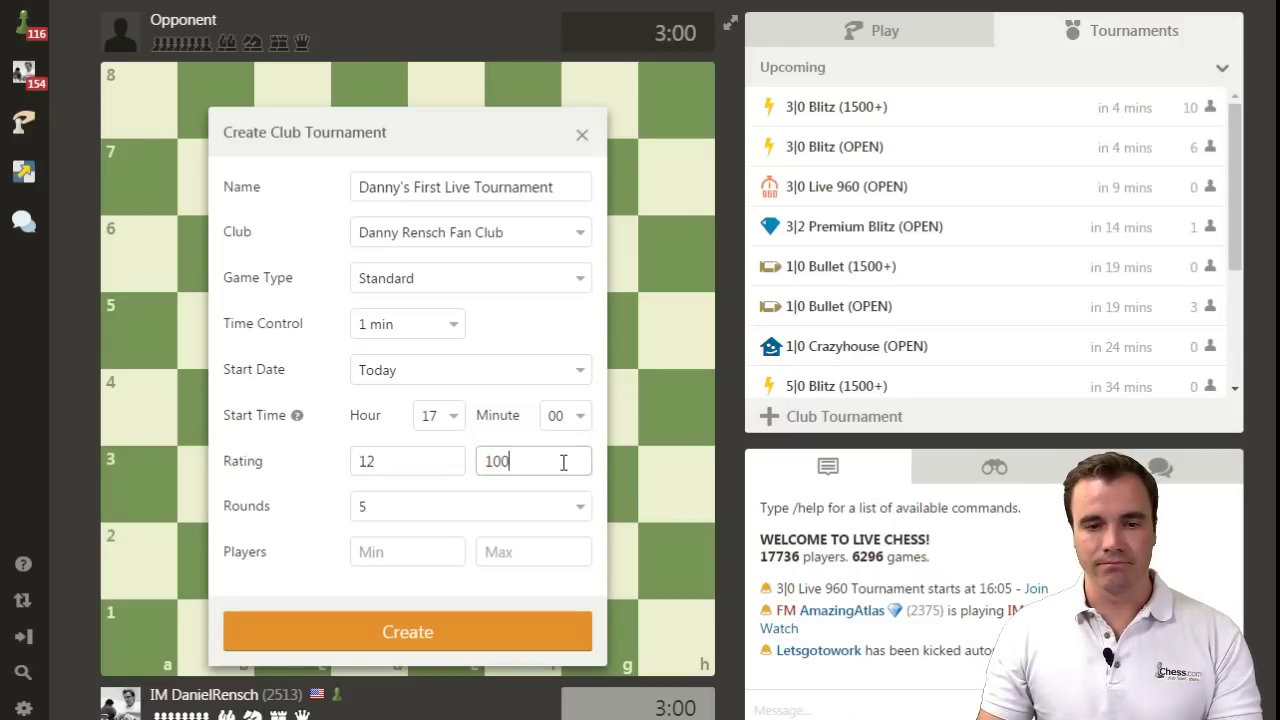
Step: Set the tournament's number of rounds to 10
left_click(444, 502)
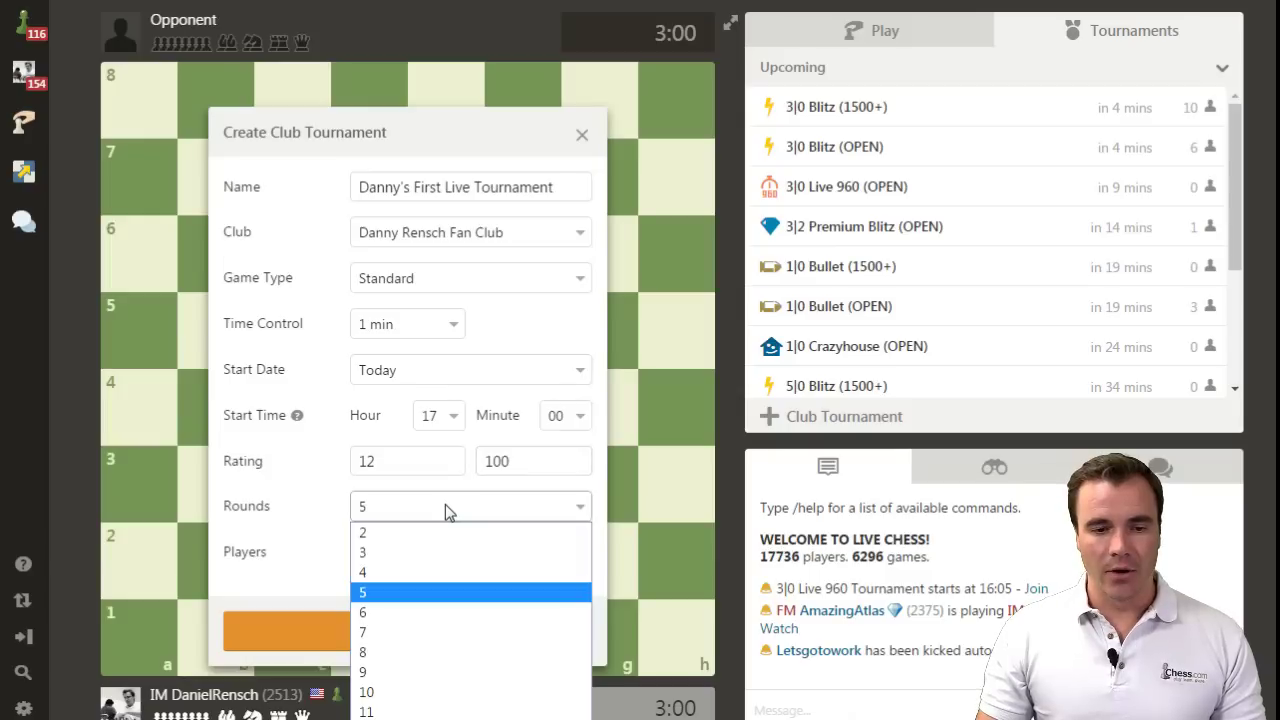
left_click(388, 697)
left_click(331, 574)
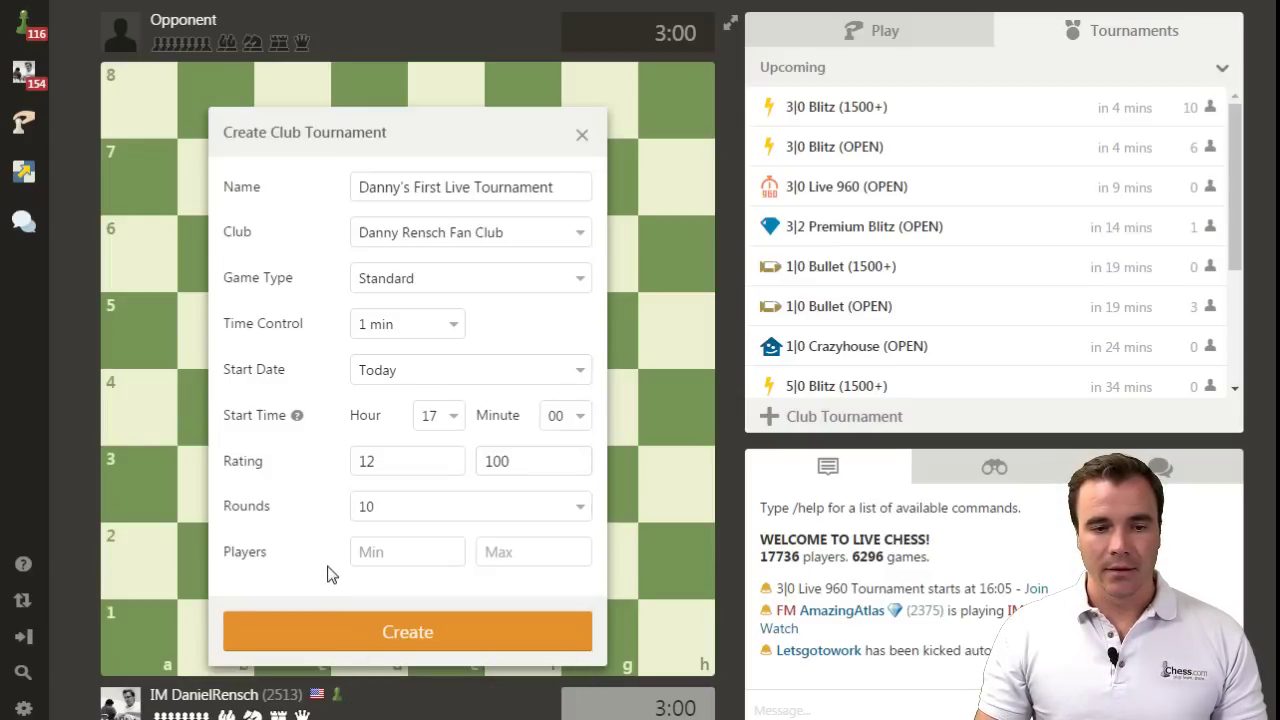
Step: Set the tournament's rating range to a minimum of 300 and a maximum of 3000
left_click(387, 476)
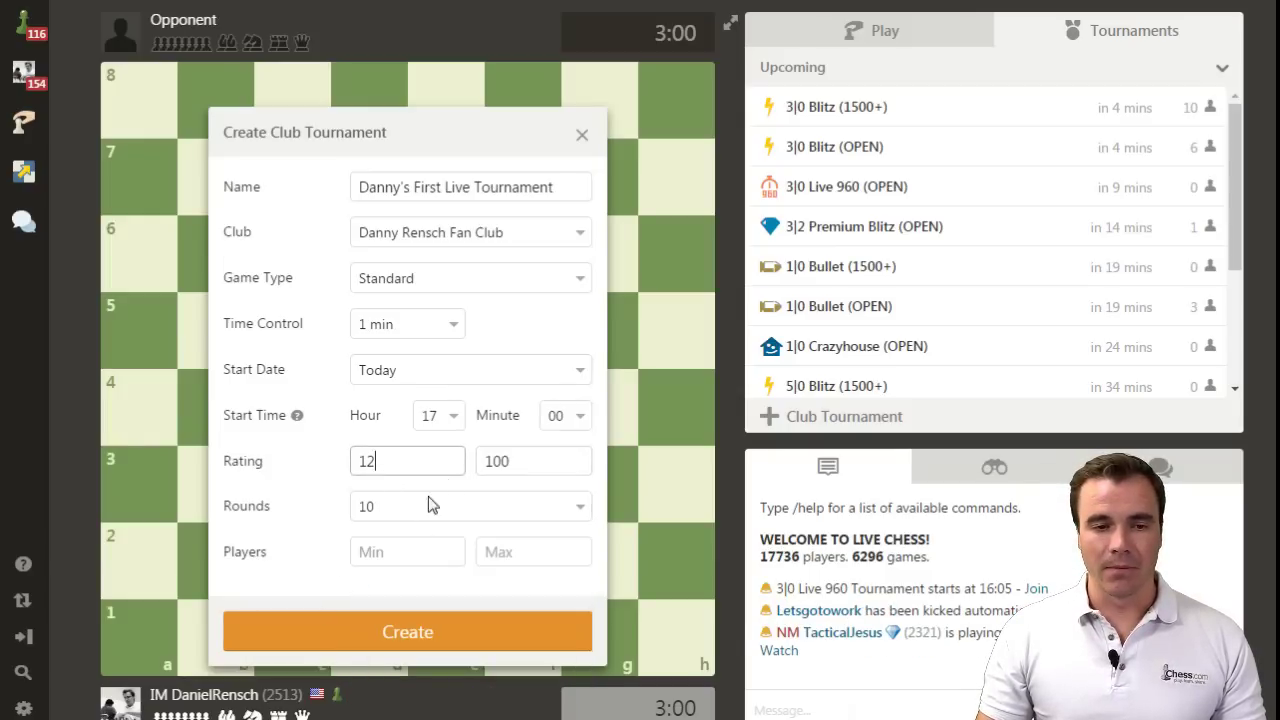
left_click_drag(397, 463, 337, 458)
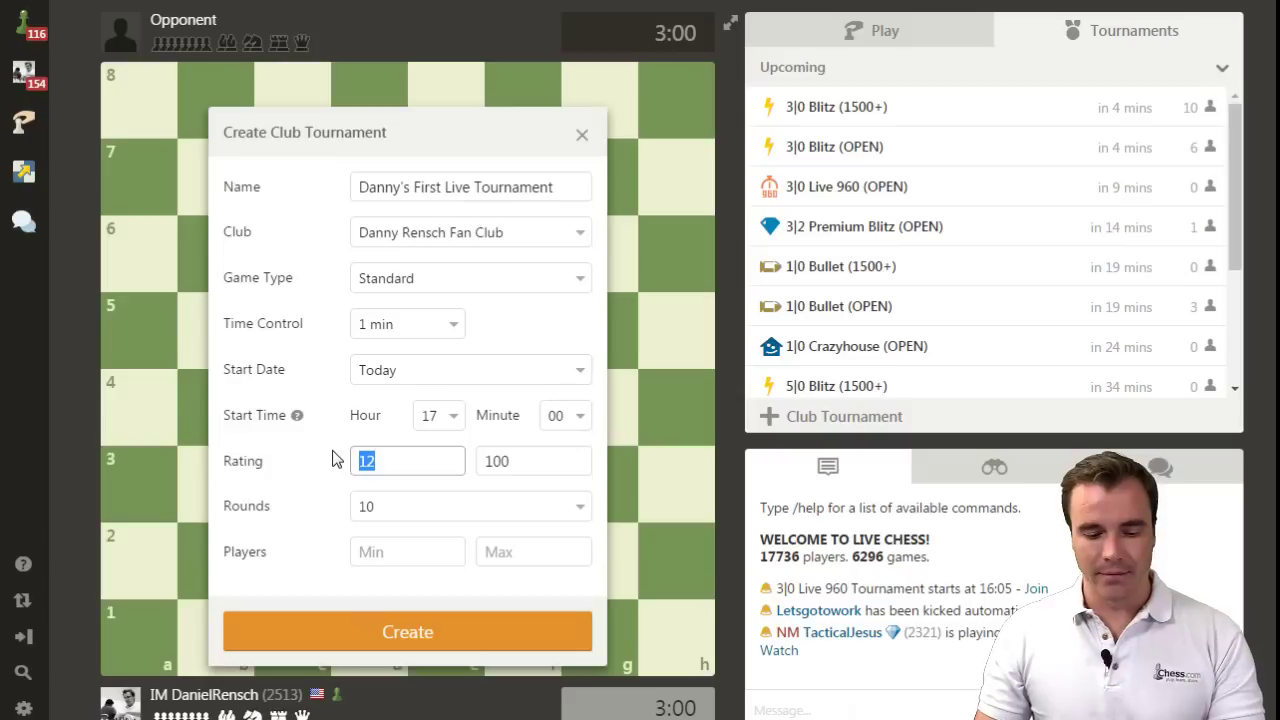
type("300")
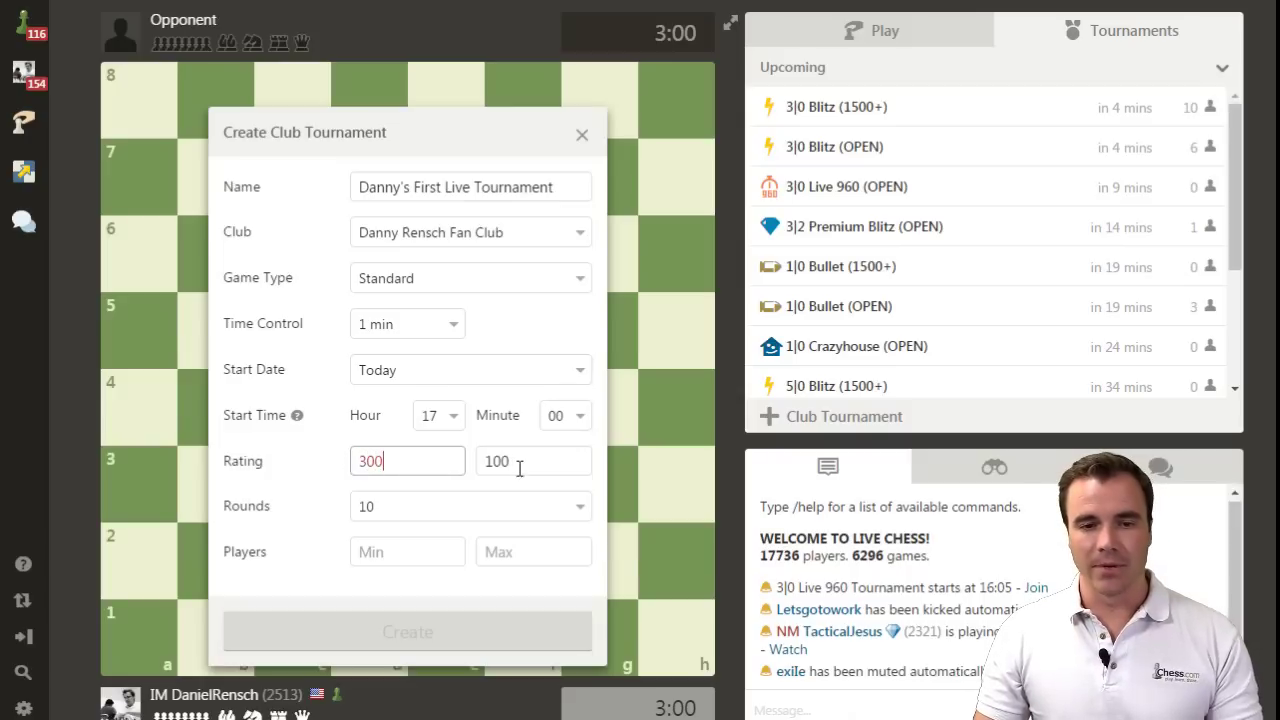
key("Tab")
type("3000")
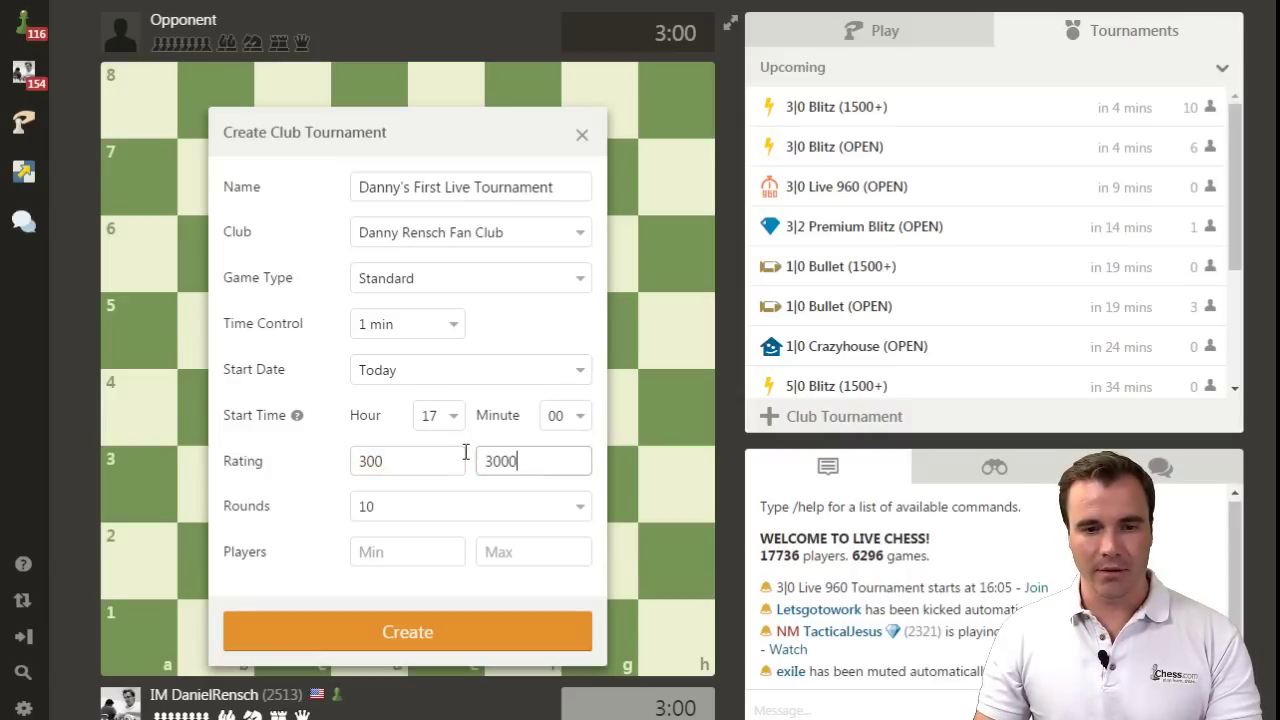
Step: Set the player limits to a minimum of 12 and a maximum of 100, and create the tournament
left_click(409, 545)
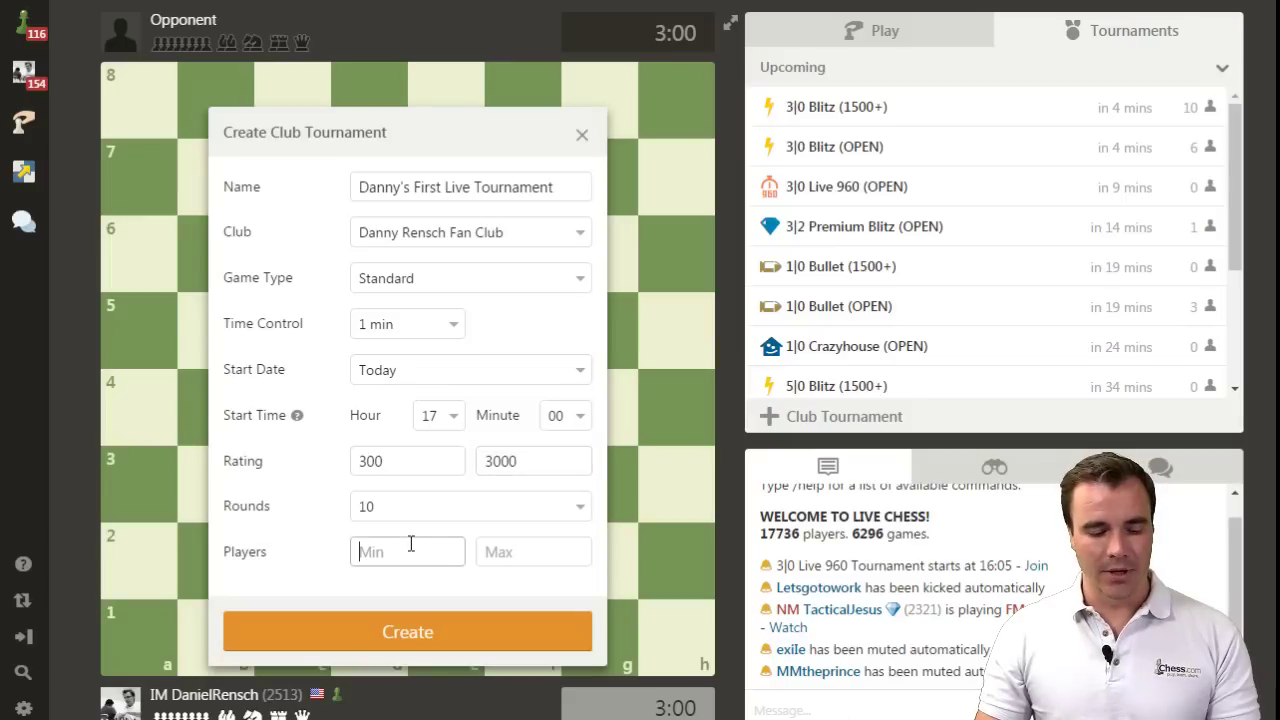
type("12")
left_click(515, 545)
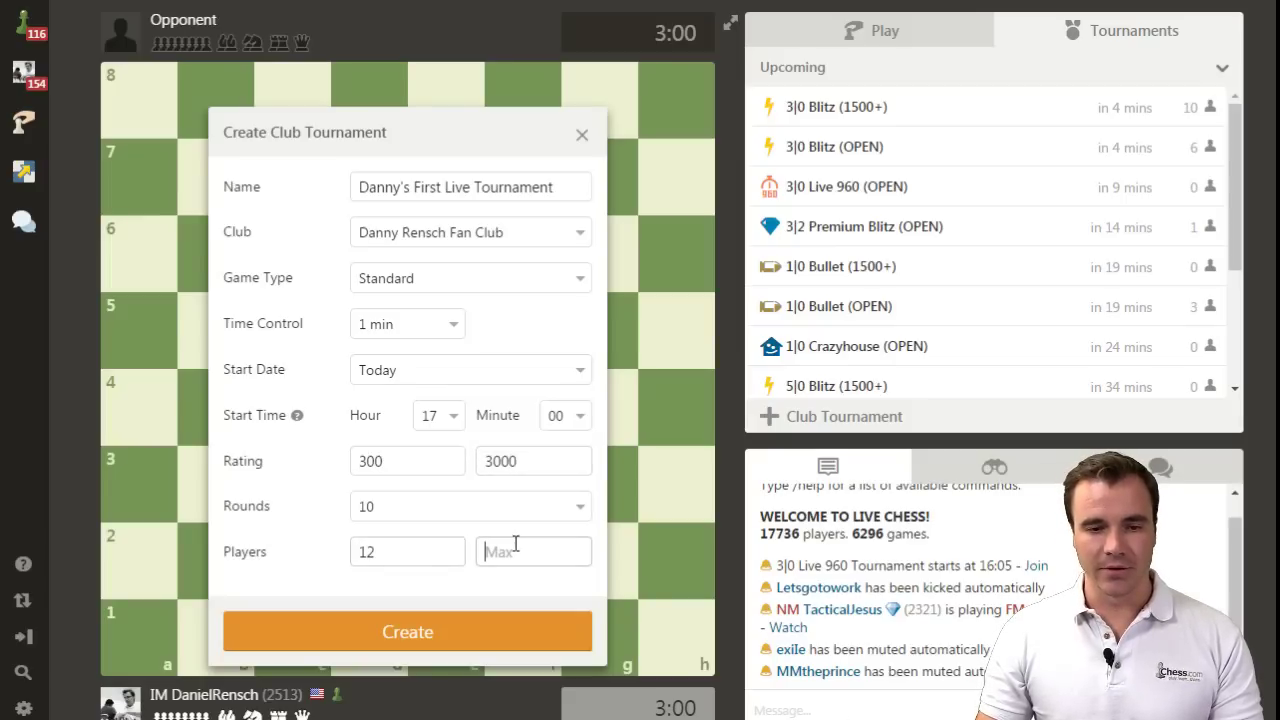
type("100")
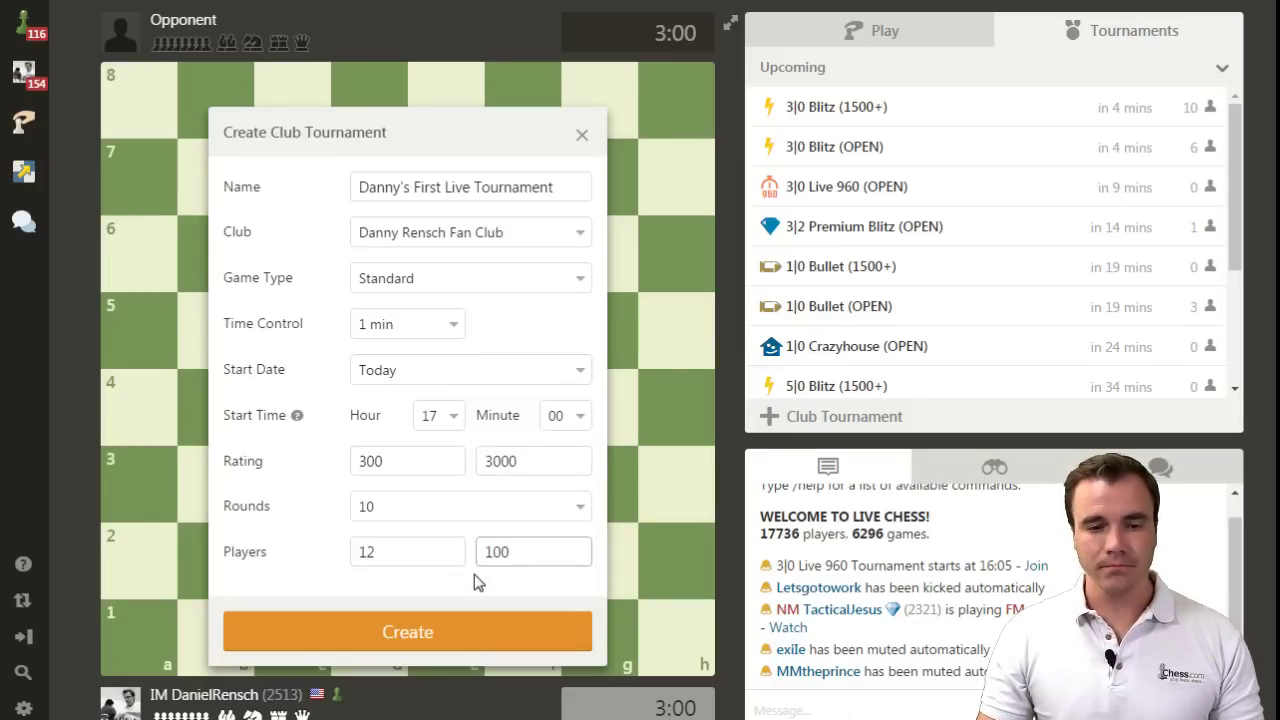
left_click(448, 632)
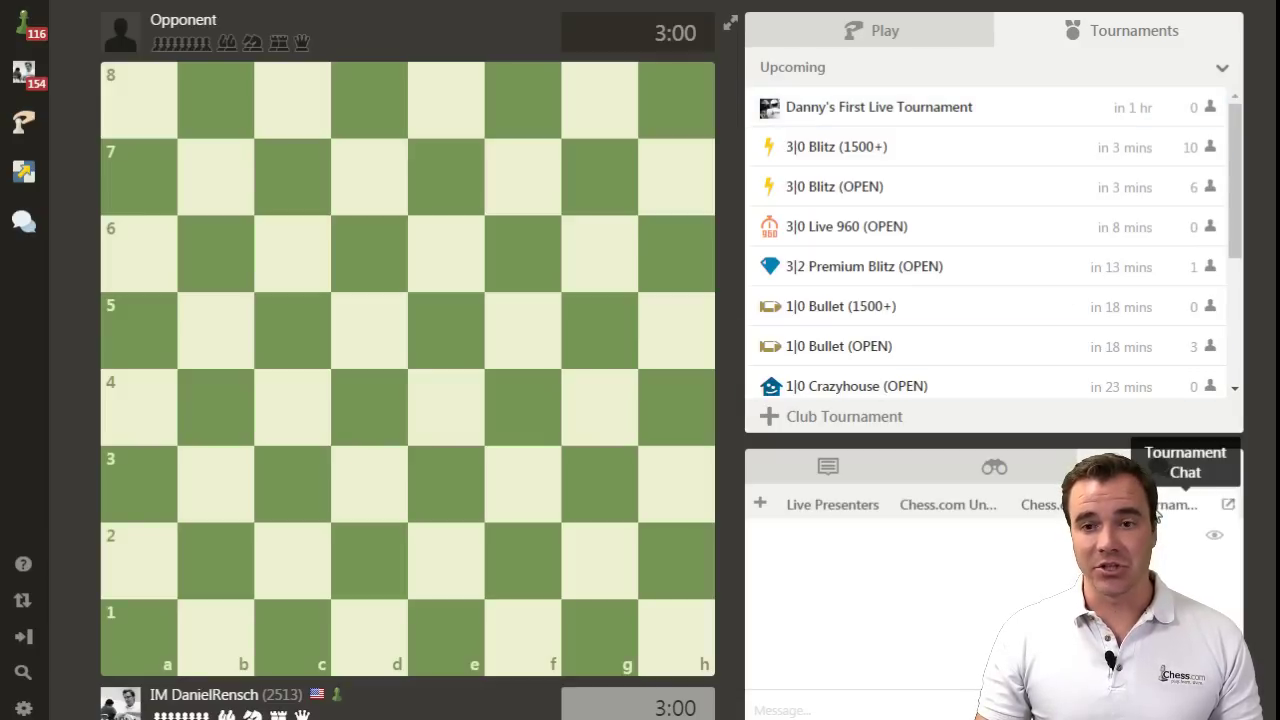
Step: Send the message "Hi everyone! Welcome!" in the tournament chat
left_click(960, 697)
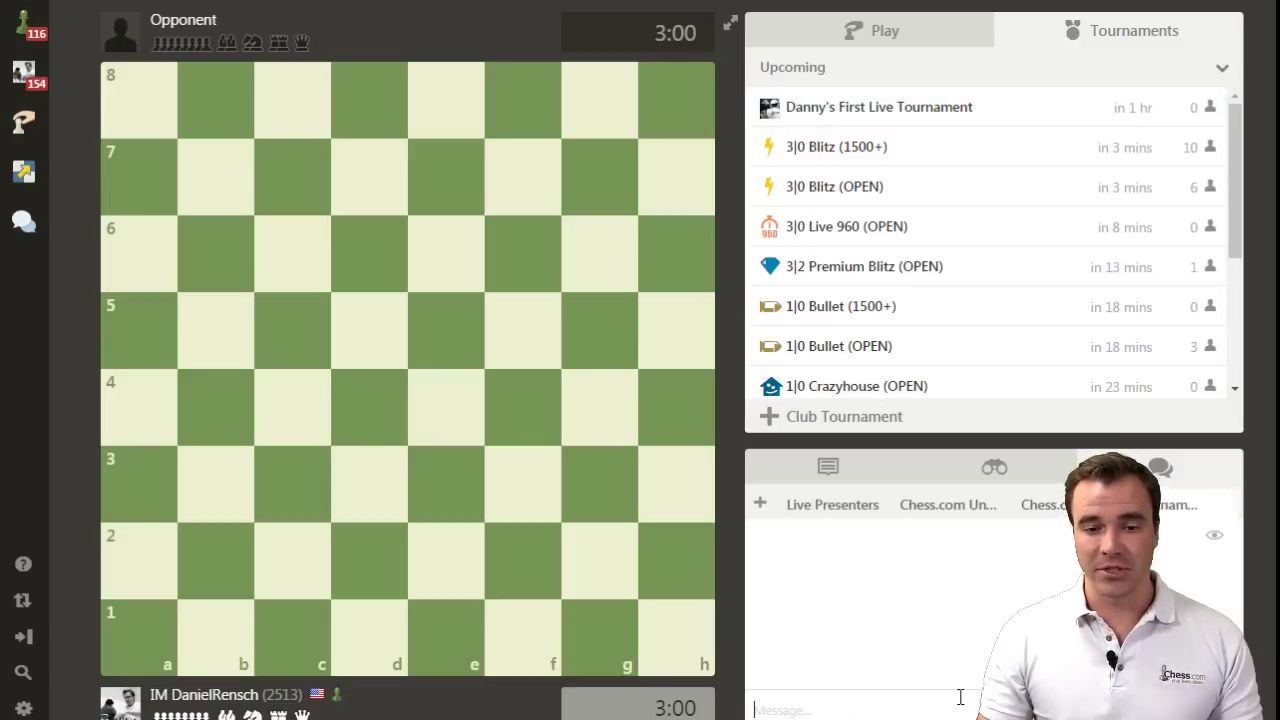
type("Hi everyone")
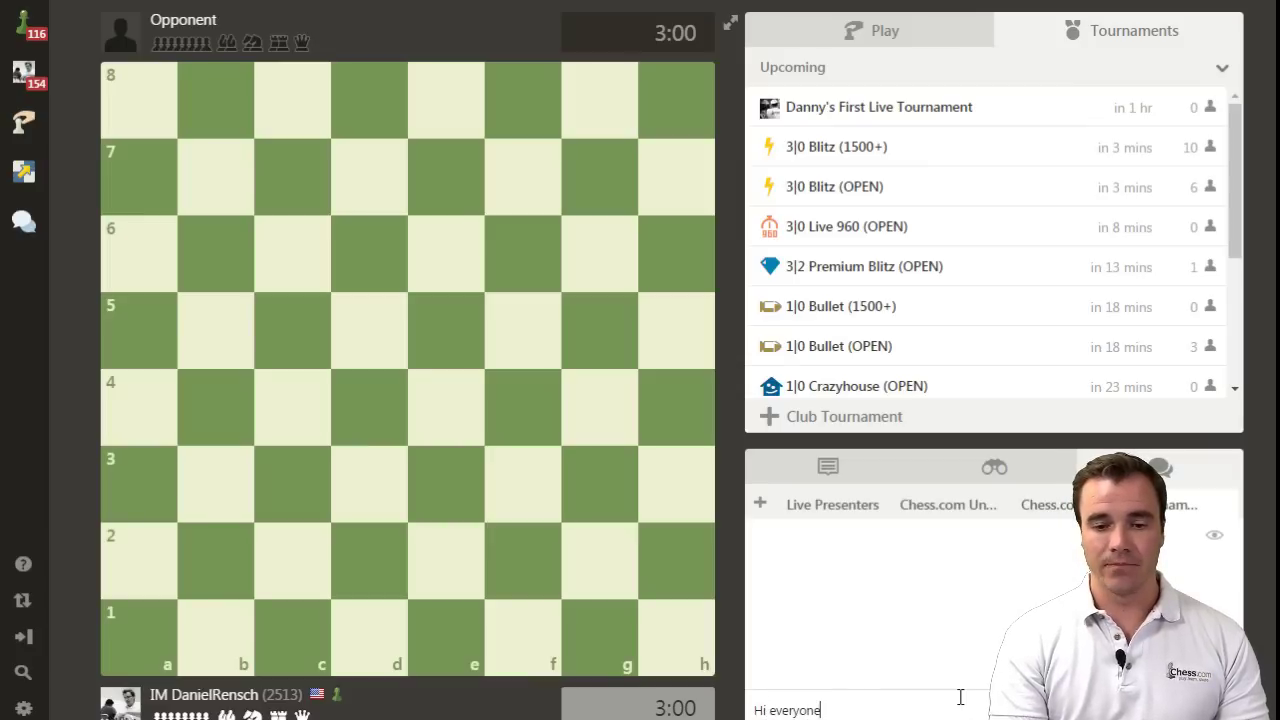
type("! Welcome!")
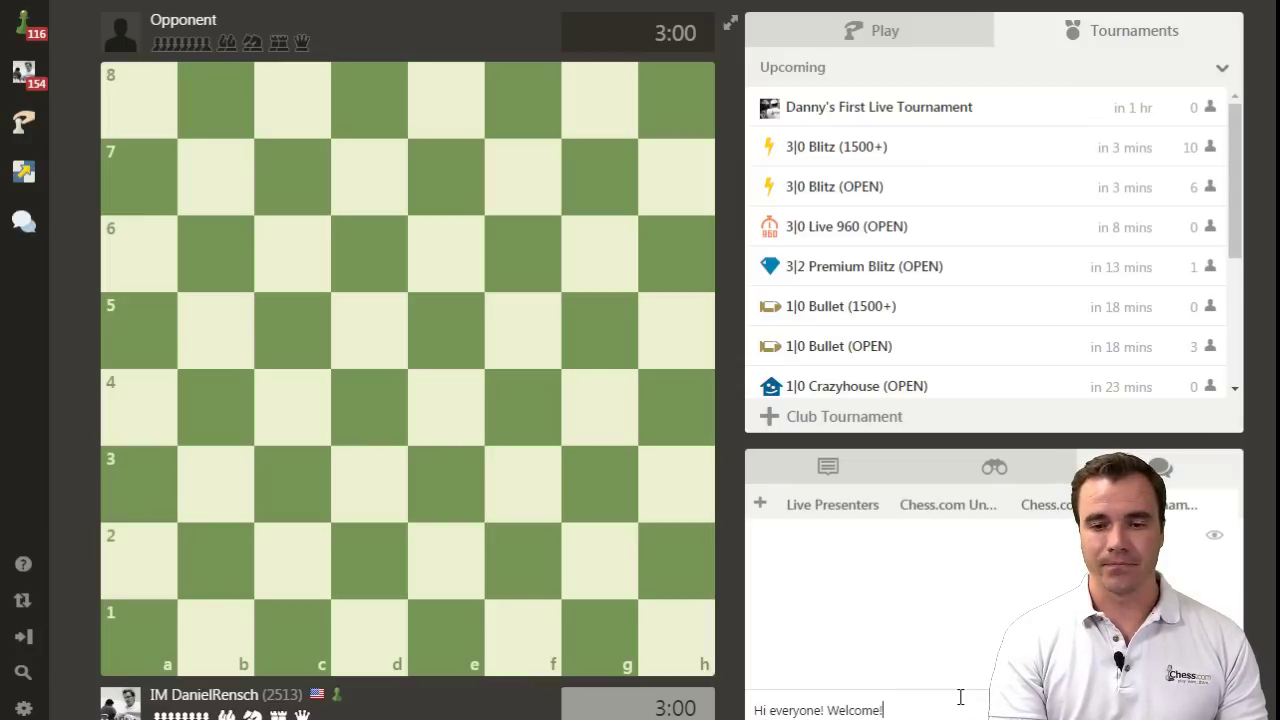
key("Return")
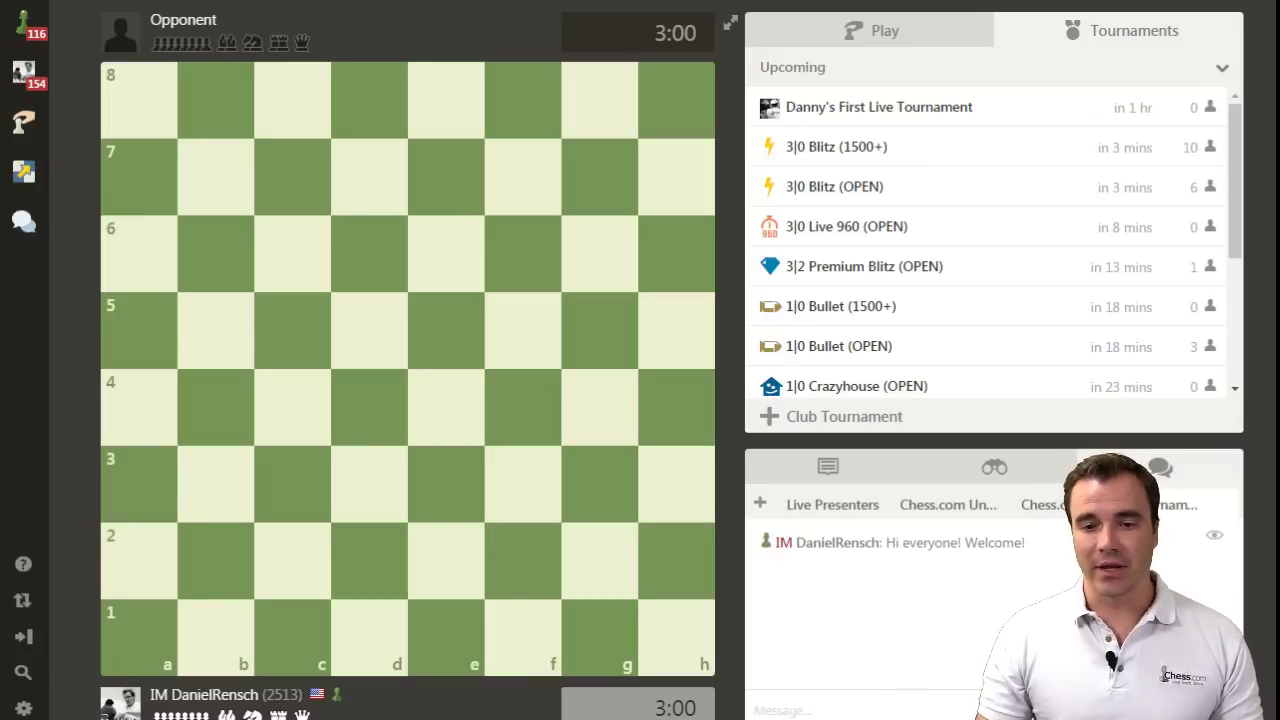